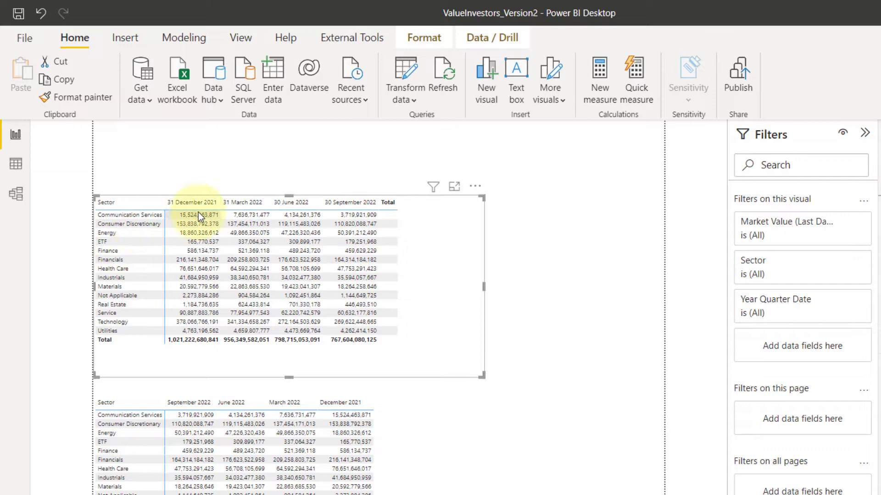
Step: In Data view, try sorting the Year Quarter Date column by YearMonthSort, which raises a duplicate-values error
{"action": "left_click", "coordinate": [16, 166]}
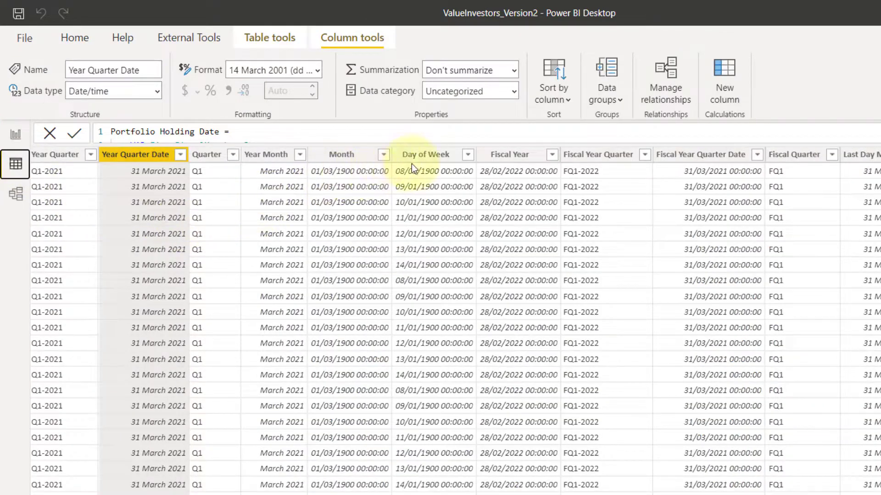
{"action": "left_click", "coordinate": [148, 165]}
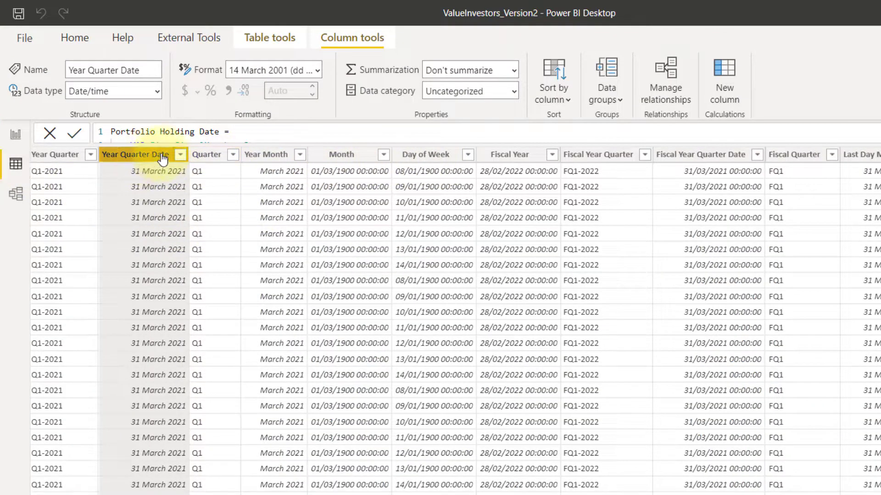
{"action": "left_click", "coordinate": [567, 102]}
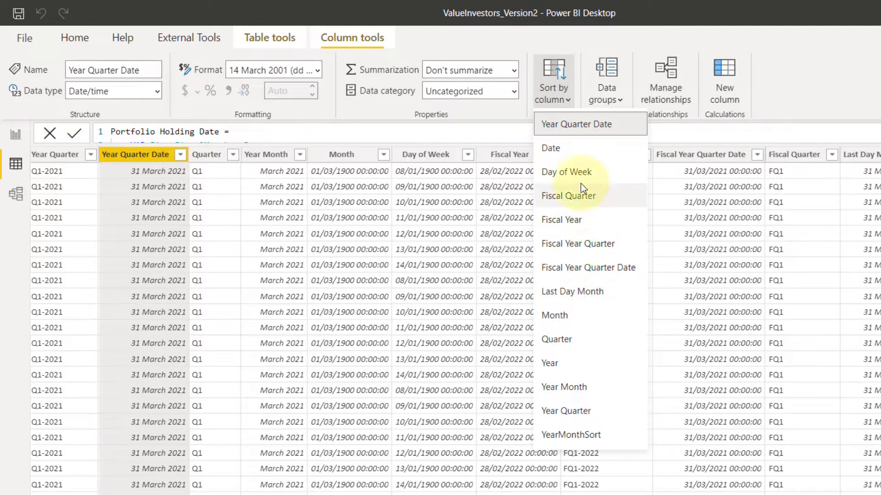
{"action": "left_click", "coordinate": [585, 436]}
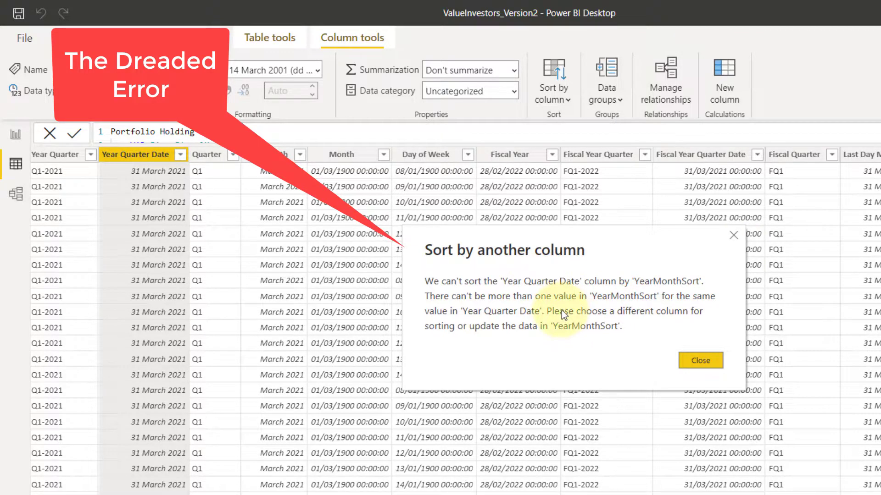
Step: Dismiss the error and filter Year Quarter Date to 31 March 2021, exposing three YearMonthSort values
{"action": "left_click", "coordinate": [736, 236]}
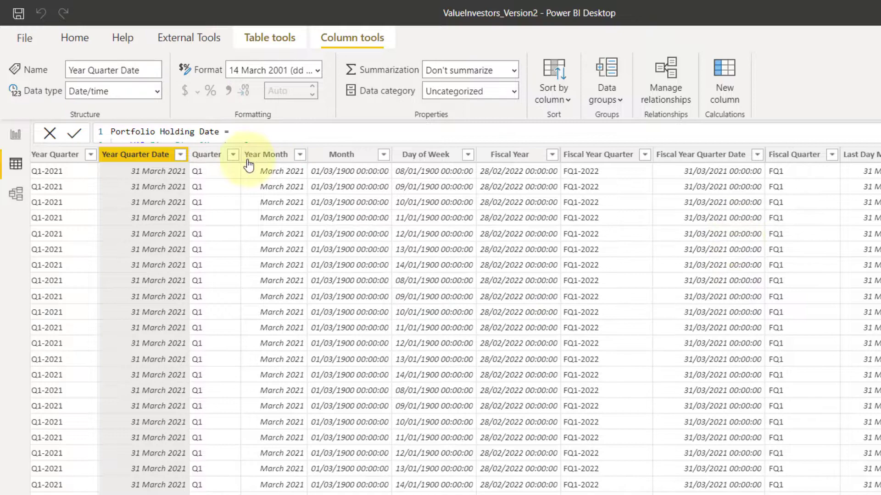
{"action": "left_click", "coordinate": [179, 155]}
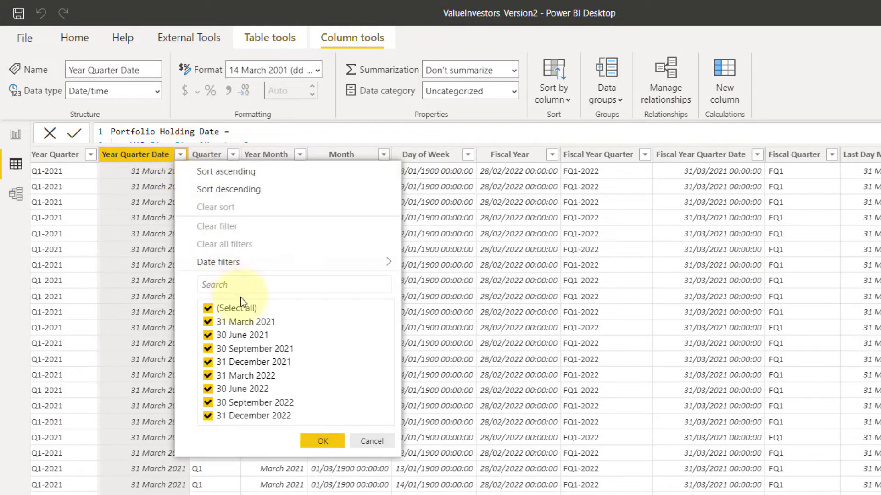
{"action": "left_click", "coordinate": [234, 308]}
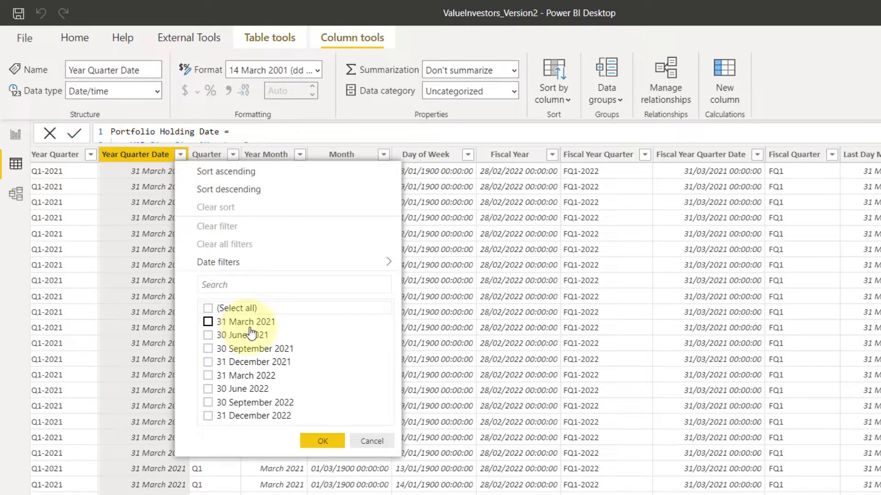
{"action": "left_click", "coordinate": [317, 441]}
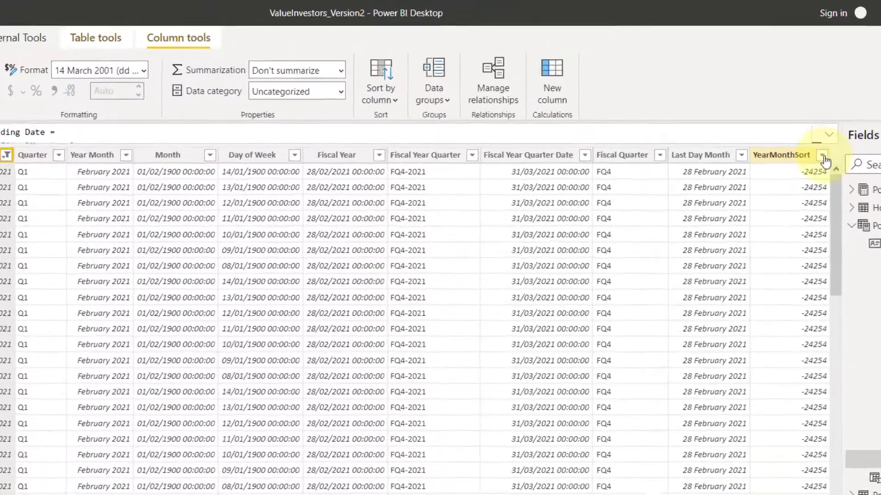
{"action": "left_click", "coordinate": [833, 130]}
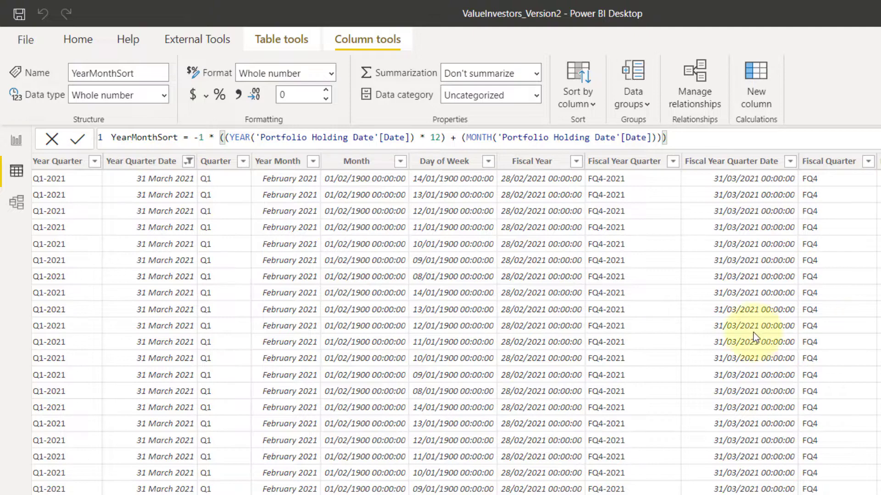
Step: In the Excel sorting workbook, fill the years 2020–2023 and quarter numbers 1–4 with yellow
{"action": "key", "text": "alt+Tab"}
{"action": "key", "text": "alt+Tab"}
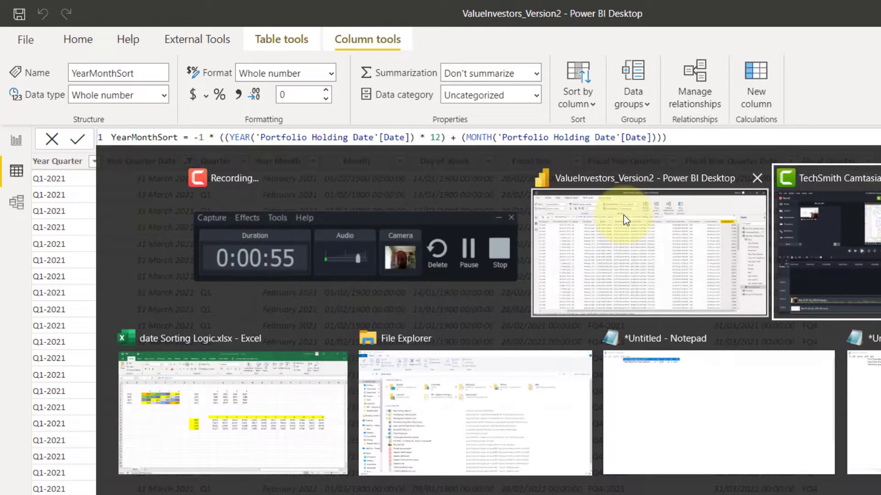
{"action": "key", "text": "alt+Tab"}
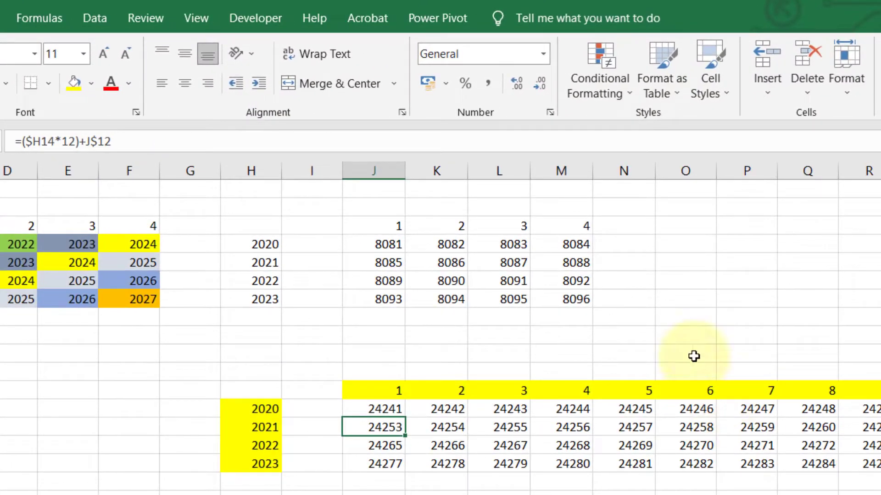
{"action": "left_click", "coordinate": [668, 318]}
{"action": "mouse_move", "coordinate": [341, 275]}
{"action": "left_mouse_down"}
{"action": "mouse_move", "coordinate": [234, 246]}
{"action": "mouse_move", "coordinate": [254, 300]}
{"action": "left_mouse_up"}
{"action": "left_click", "coordinate": [75, 84]}
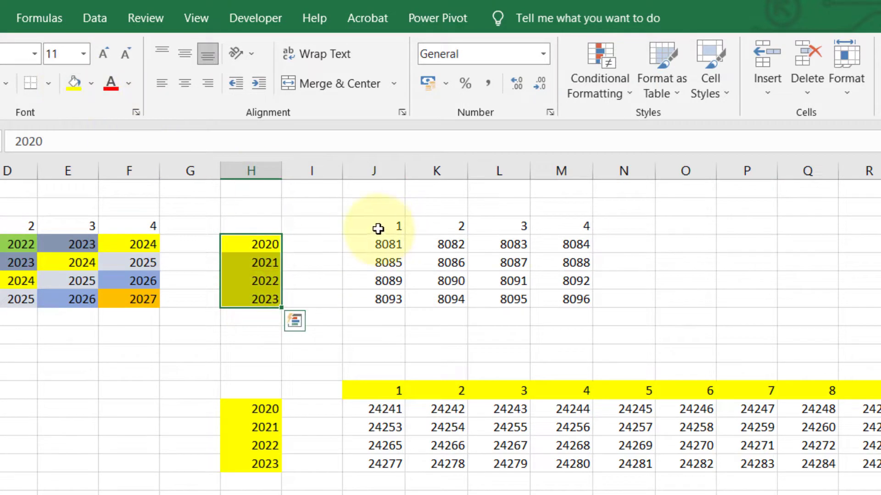
{"action": "left_click_drag", "start_coordinate": [378, 229], "coordinate": [551, 230]}
{"action": "left_click", "coordinate": [75, 83]}
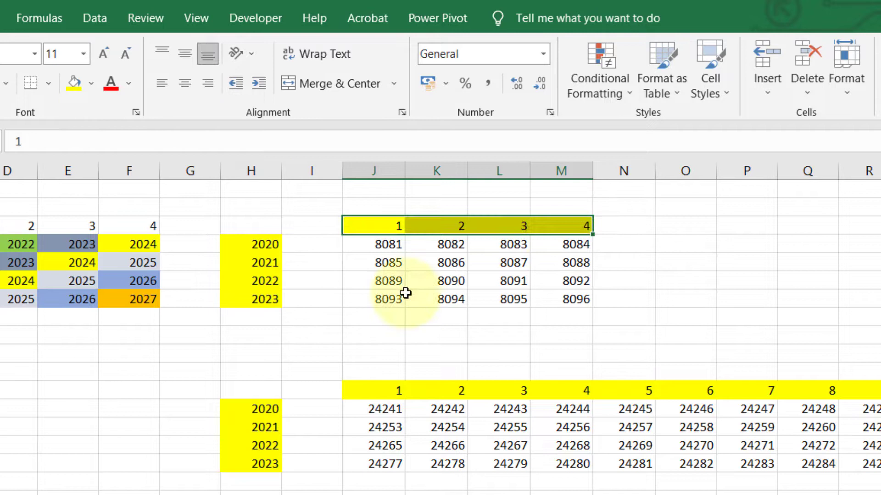
Step: Inspect the =($A4*4)+J$3 formula behind the 8081 value for 2020 quarter 1
{"action": "left_click_drag", "start_coordinate": [380, 243], "coordinate": [555, 308]}
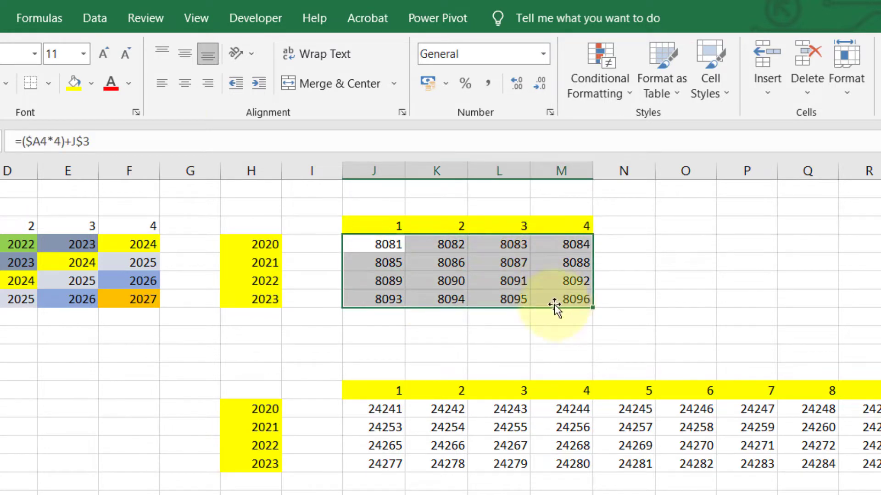
{"action": "left_click", "coordinate": [335, 259]}
{"action": "left_click", "coordinate": [379, 246]}
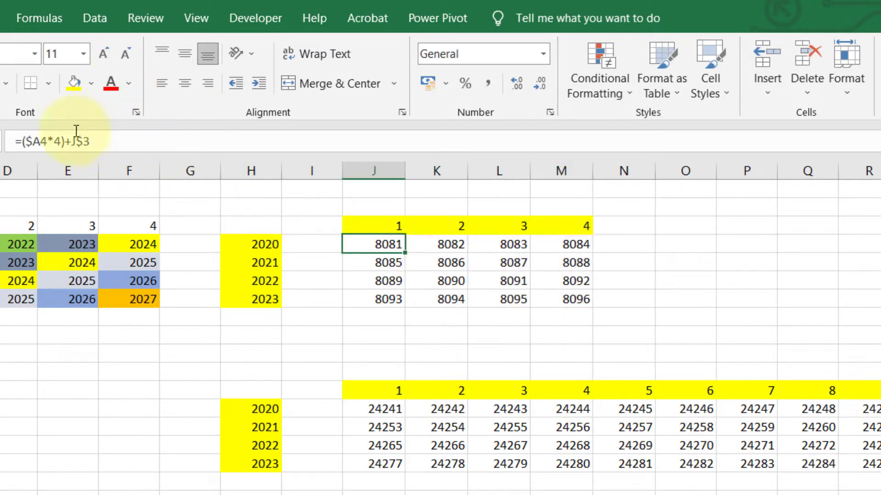
{"action": "left_click", "coordinate": [71, 144]}
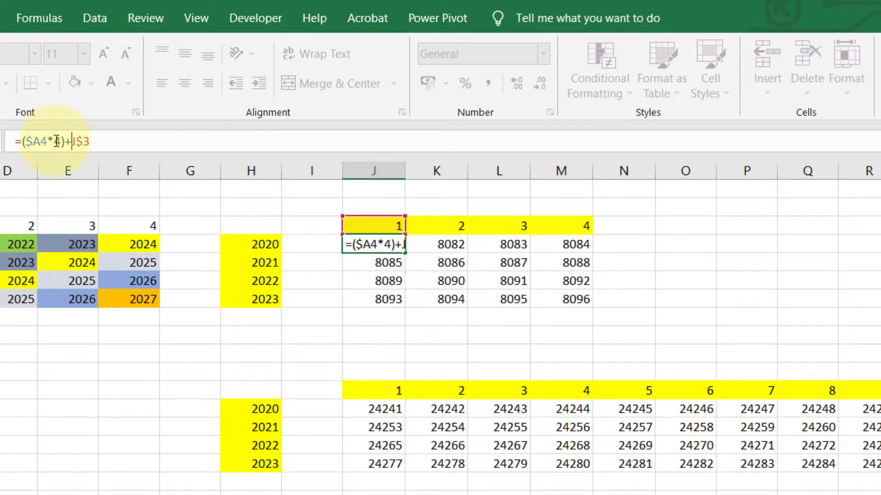
{"action": "left_click_drag", "start_coordinate": [61, 141], "coordinate": [38, 141]}
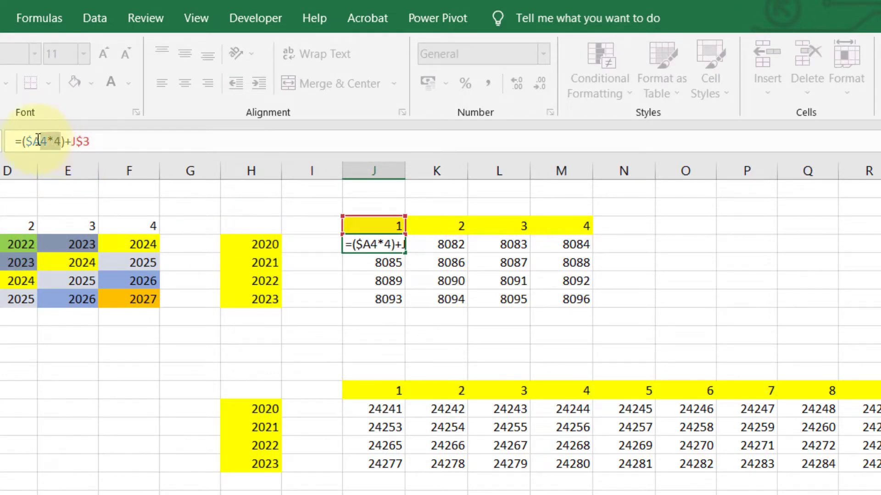
{"action": "key", "text": "Escape"}
{"action": "left_click", "coordinate": [385, 227]}
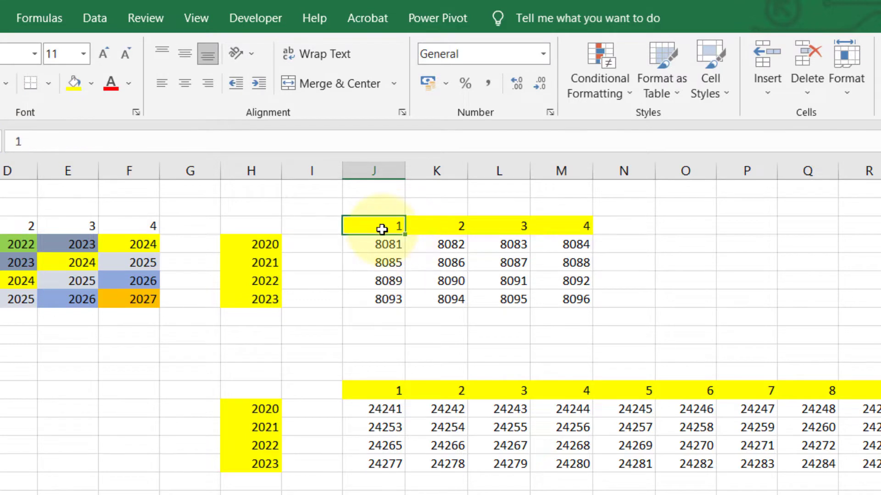
{"action": "left_click", "coordinate": [385, 244]}
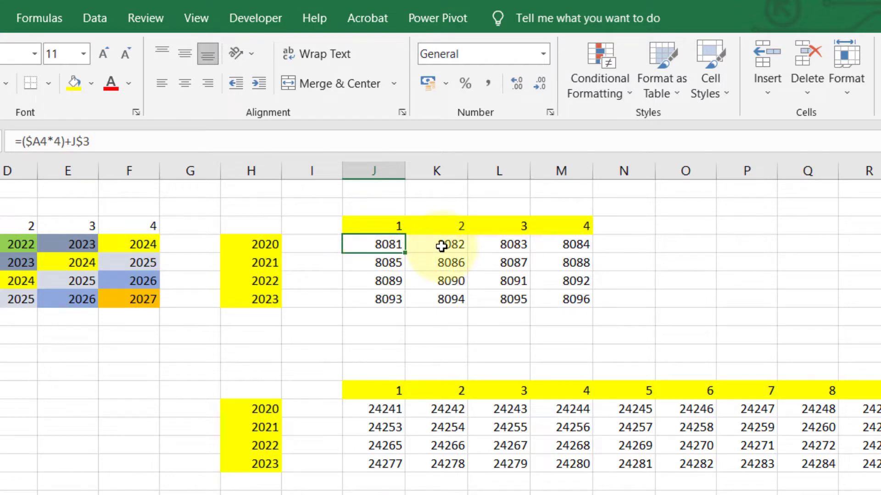
Step: Check the year-times-four-plus-quarter formulas across 2020–2022 quarters in the grid
{"action": "left_click", "coordinate": [570, 244]}
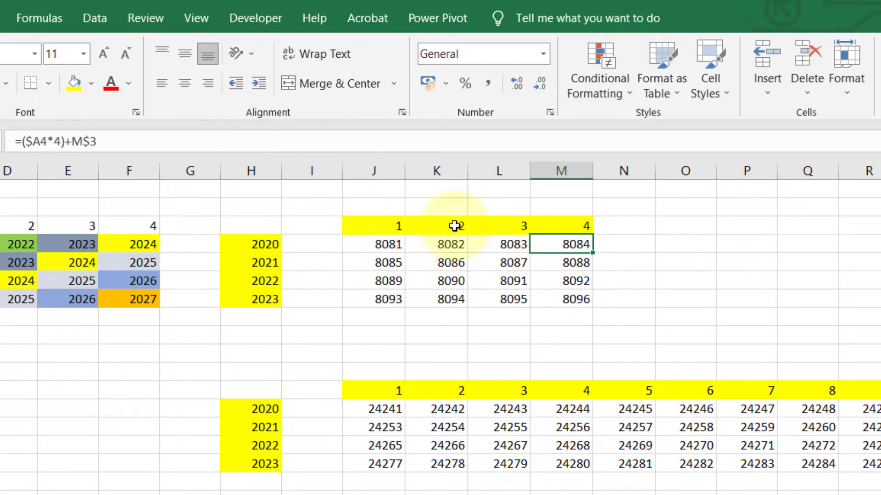
{"action": "left_click", "coordinate": [375, 263]}
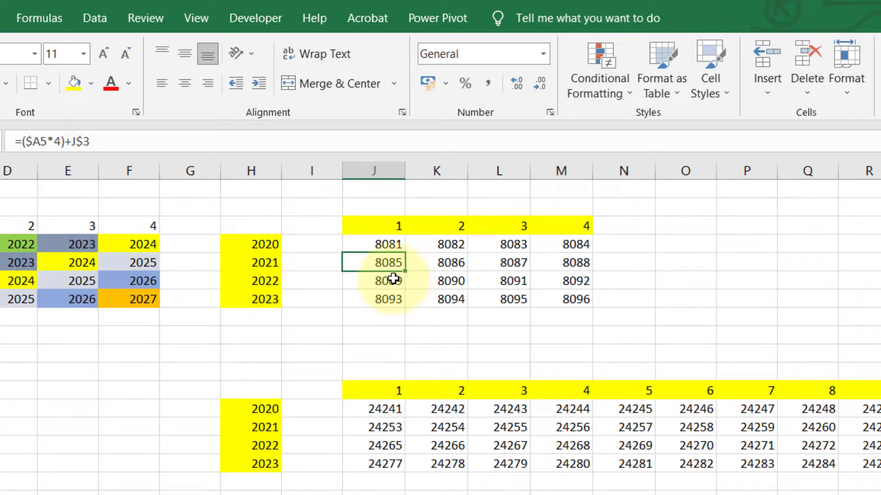
{"action": "left_click", "coordinate": [548, 265]}
{"action": "left_click_drag", "start_coordinate": [571, 263], "coordinate": [509, 299]}
{"action": "left_click", "coordinate": [383, 281]}
{"action": "left_click", "coordinate": [383, 246]}
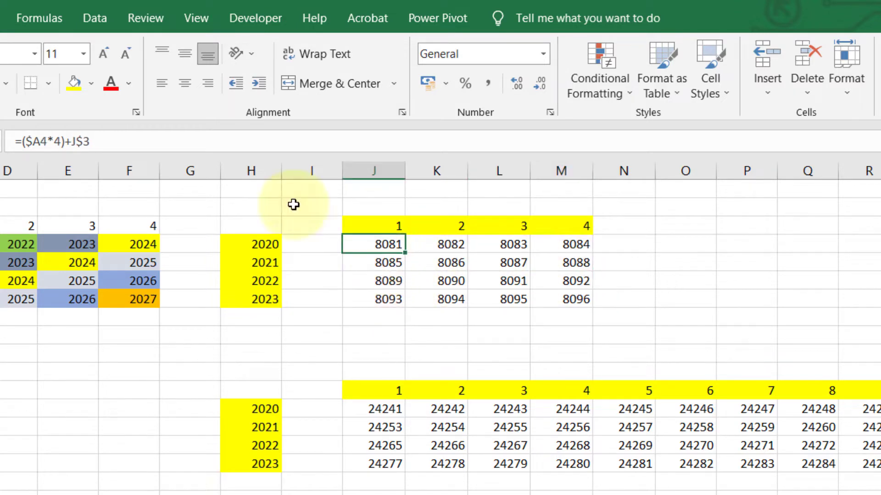
{"action": "left_click", "coordinate": [109, 138]}
{"action": "key", "text": "Escape"}
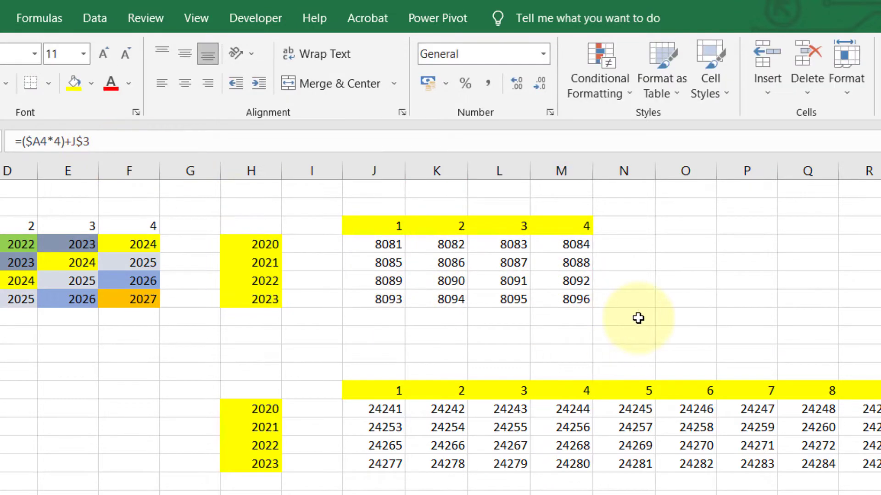
Step: Return to Power BI Desktop and bring up the Portfolio Holding Date table's options
{"action": "key", "text": "alt+Tab"}
{"action": "key", "text": "alt+Tab"}
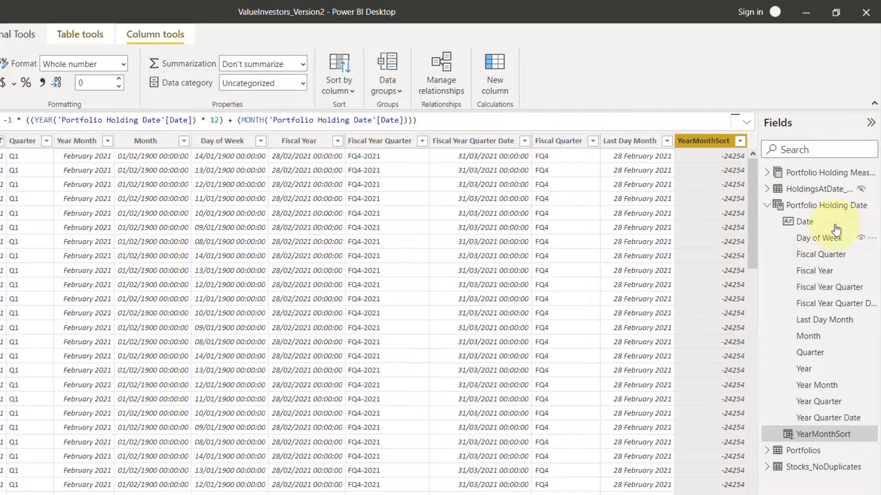
{"action": "right_click", "coordinate": [785, 205]}
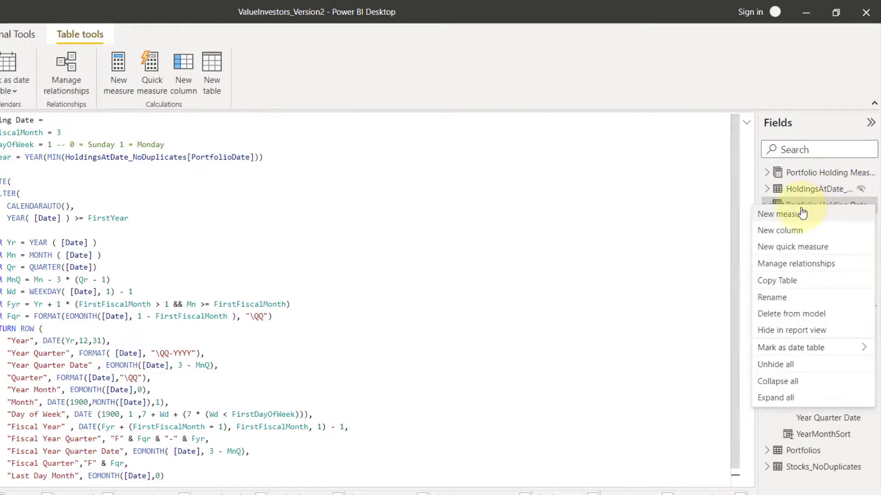
Step: Add a calculated column QuarterSort starting with -1 * (YEAR('Portfolio Holding Date'[Date]) * 4)
{"action": "left_click", "coordinate": [802, 235]}
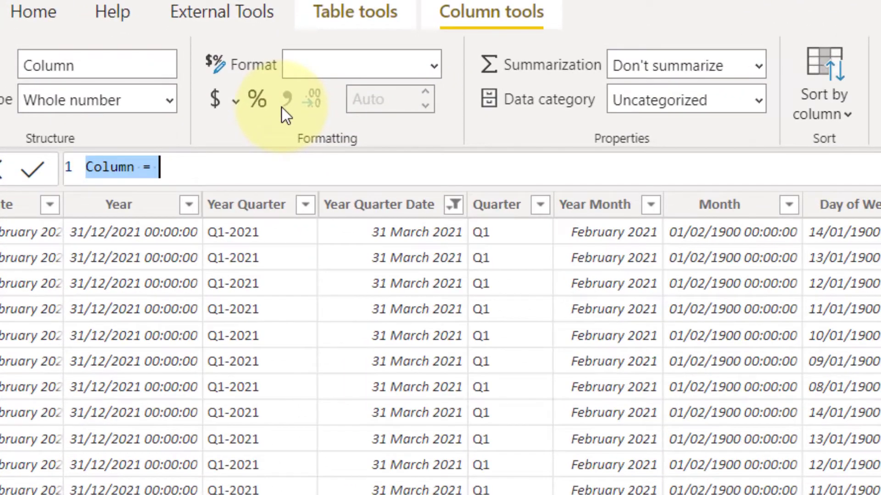
{"action": "type", "text": "Quar"}
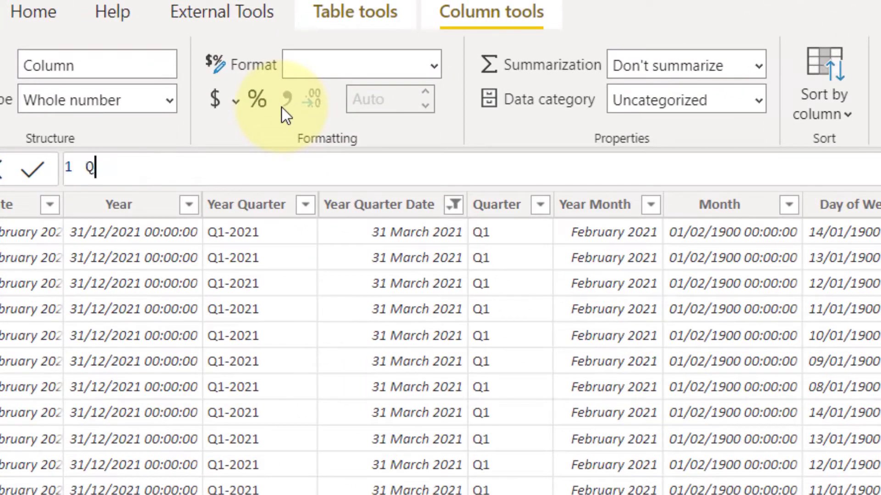
{"action": "type", "text": "terSort "}
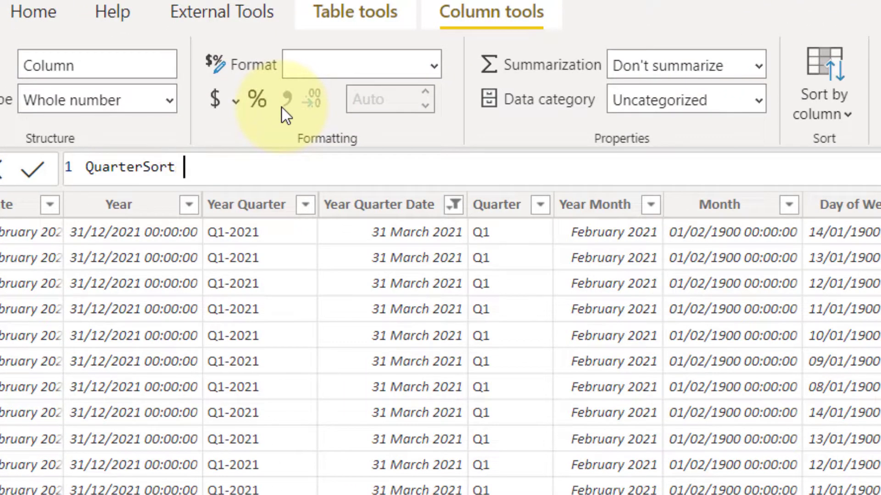
{"action": "type", "text": "= ("}
{"action": "key", "text": "BackSpace"}
{"action": "type", "text": "-"}
{"action": "type", "text": "1 * ("}
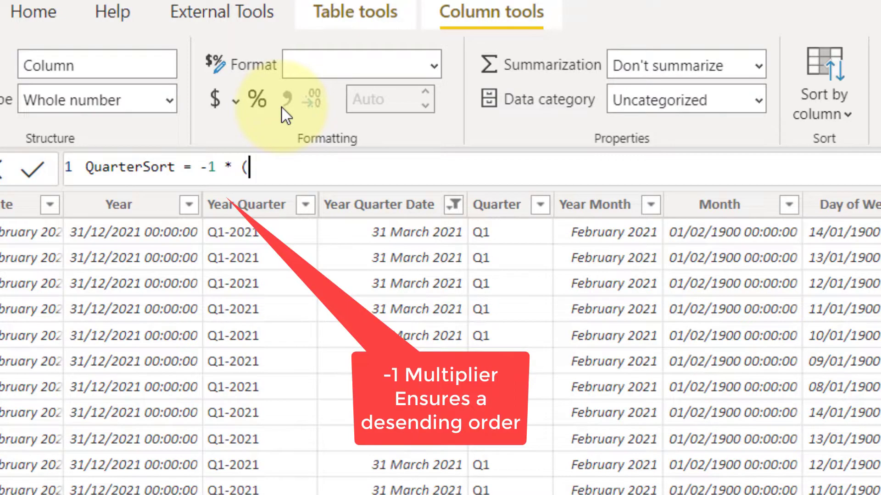
{"action": "type", "text": "YEAR(P"}
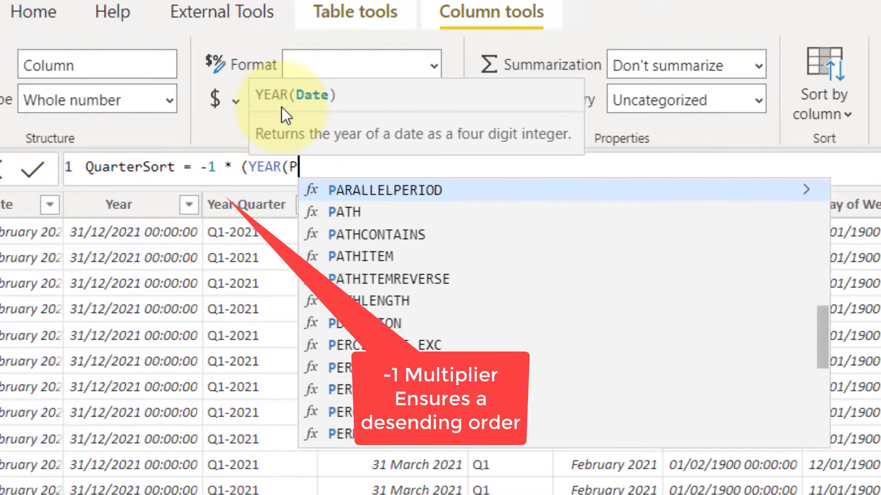
{"action": "type", "text": "ort"}
{"action": "key", "text": "Down"}
{"action": "key", "text": "Tab"}
{"action": "type", "text": ")"}
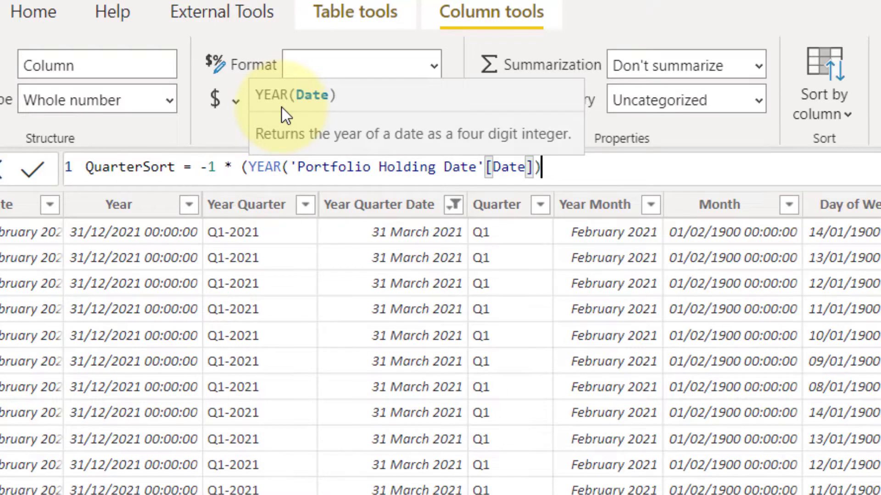
{"action": "type", "text": " * "}
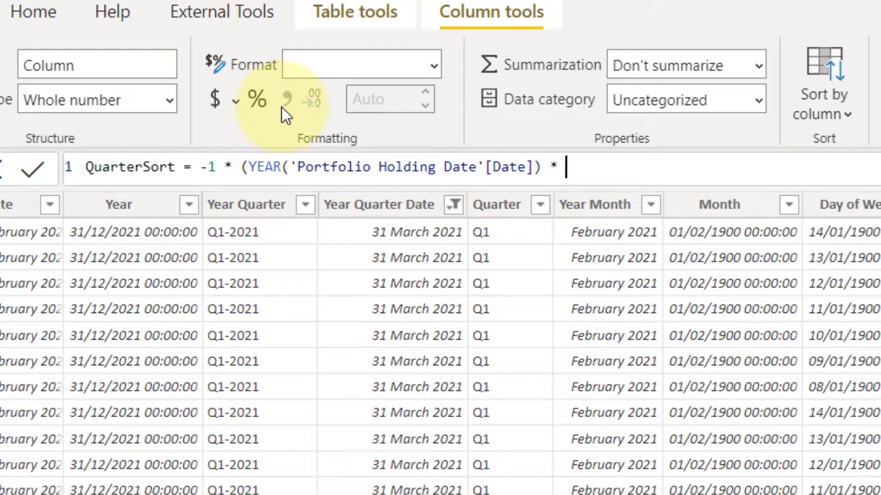
{"action": "type", "text": "4) + "}
{"action": "type", "text": "("}
{"action": "type", "text": "QUA"}
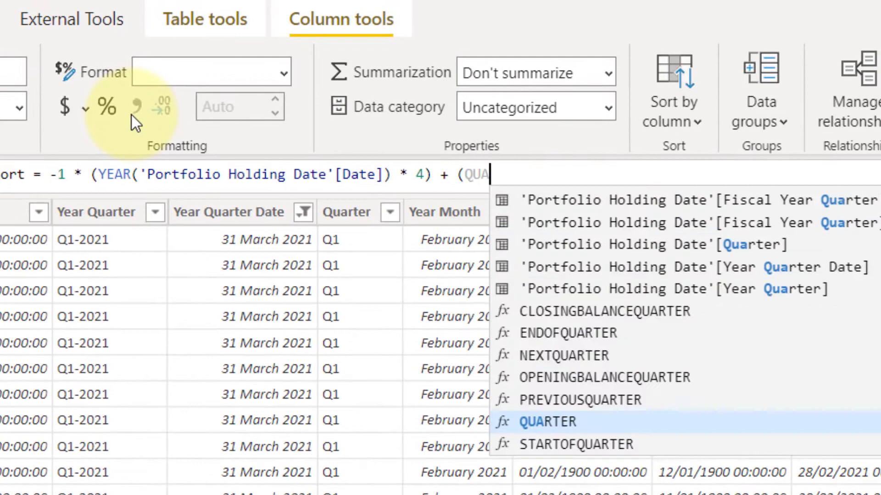
{"action": "type", "text": "R"}
Step: Complete the formula with + QUARTER('Portfolio Holding Date'[Date]) and balance the brackets
{"action": "key", "text": "Tab"}
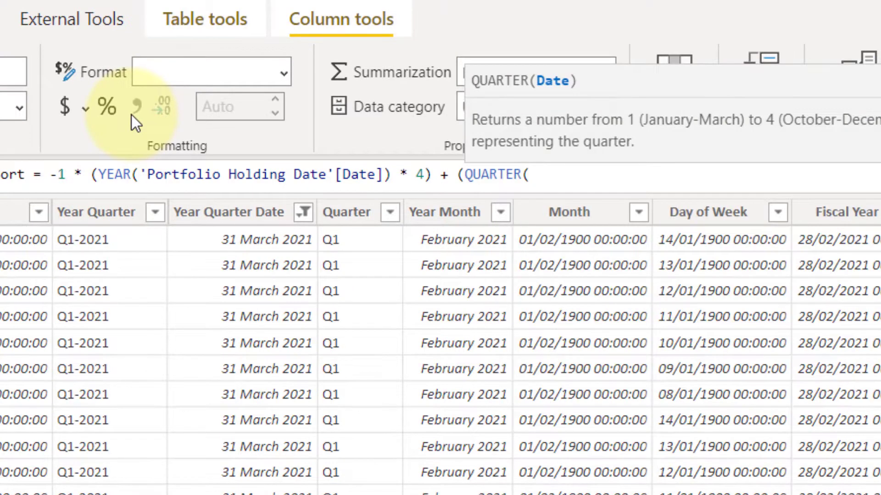
{"action": "type", "text": "'Port"}
{"action": "key", "text": "Down"}
{"action": "key", "text": "Tab"}
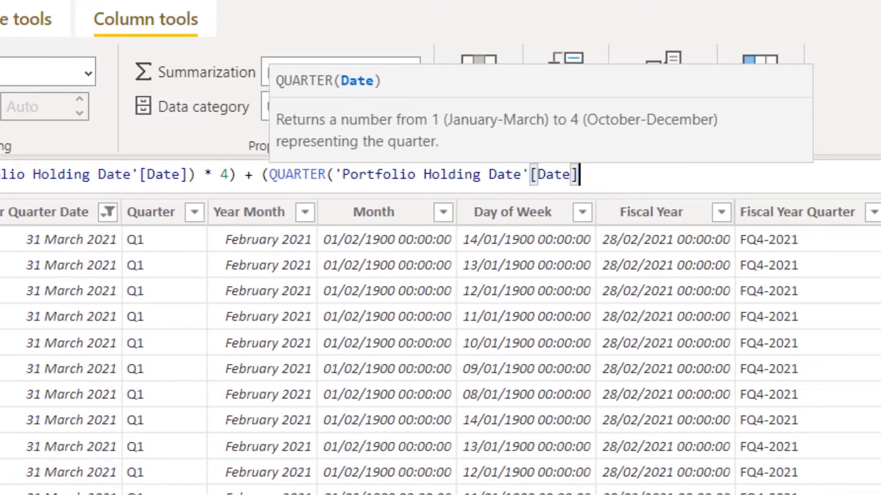
{"action": "type", "text": "))"}
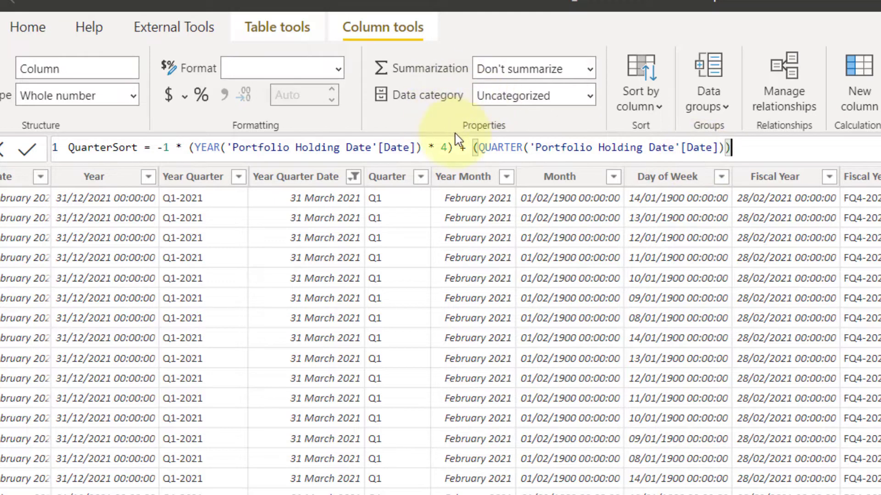
{"action": "left_click", "coordinate": [191, 147]}
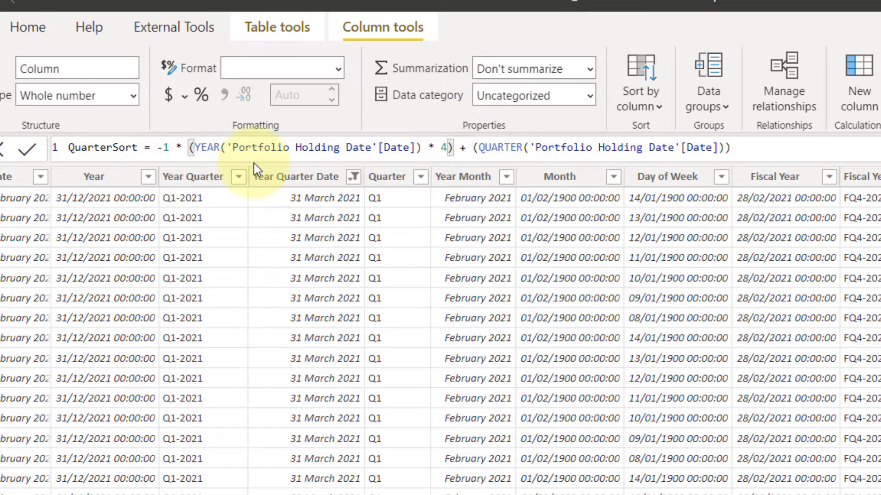
{"action": "type", "text": "("}
{"action": "left_click", "coordinate": [758, 146]}
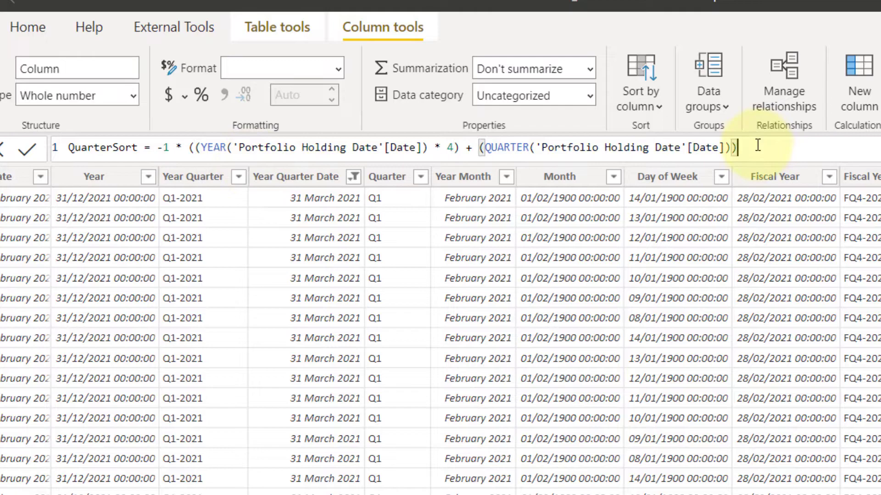
{"action": "type", "text": ")"}
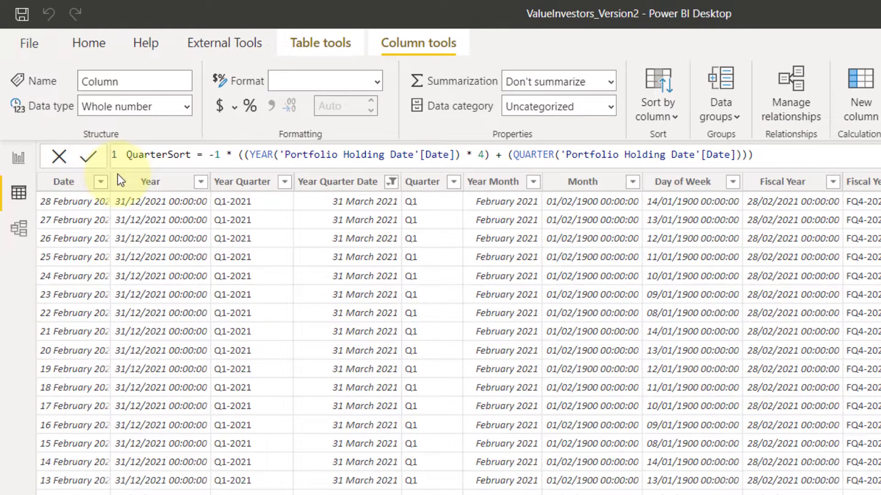
Step: Commit QuarterSort, showing -8085, and compare it with the Excel grid's 2021 values such as 8087
{"action": "key", "text": "Return"}
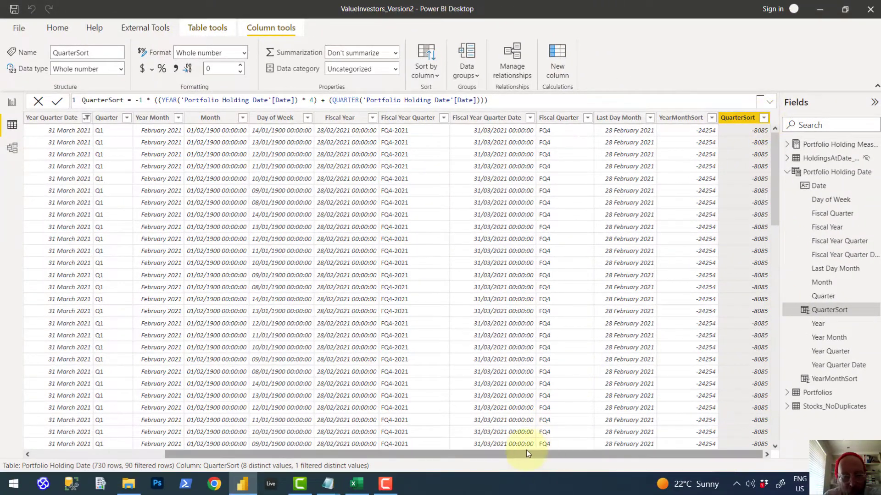
{"action": "left_click_drag", "start_coordinate": [527, 451], "coordinate": [386, 453]}
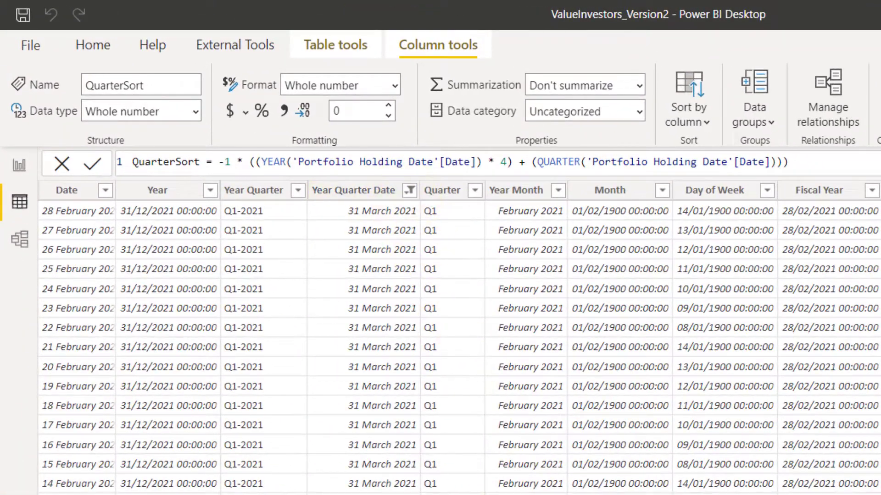
{"action": "key", "text": "alt+Tab"}
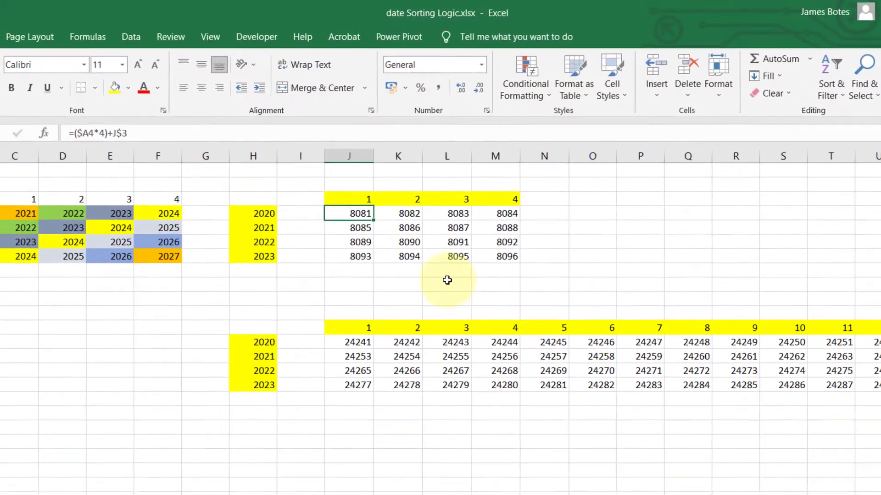
{"action": "left_click", "coordinate": [448, 281]}
{"action": "left_click", "coordinate": [440, 228]}
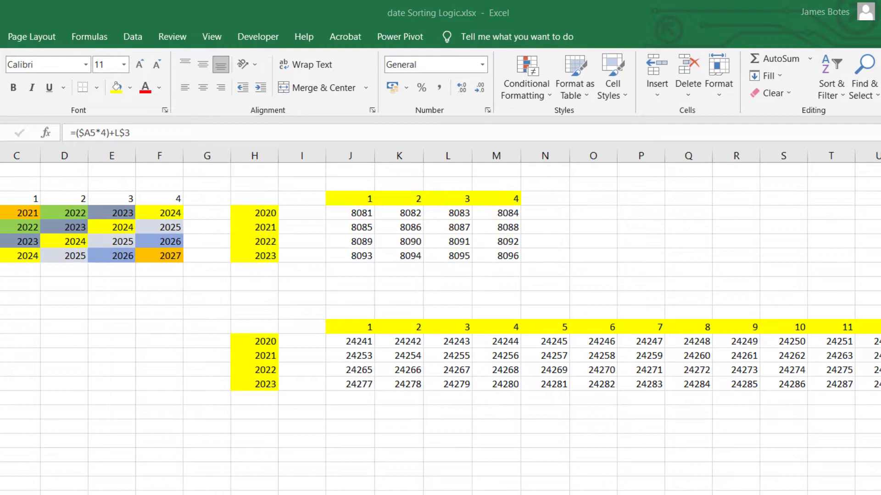
{"action": "key", "text": "alt+Tab"}
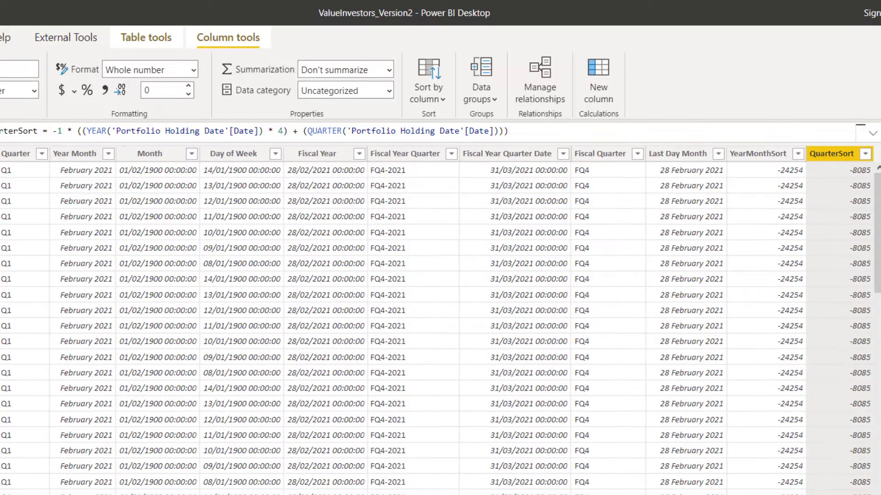
Step: Check the QuarterSort filter list shows a single -8085 value for the March 2021 rows, then bring up Excel
{"action": "left_click", "coordinate": [865, 154]}
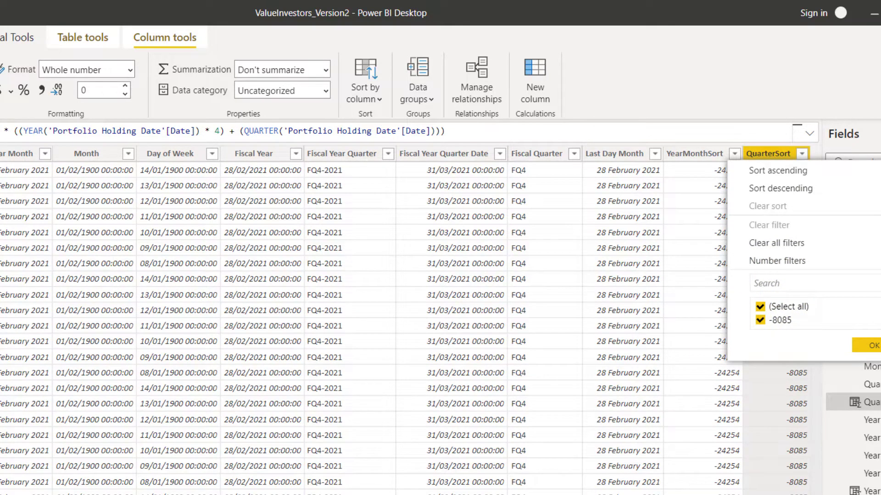
{"action": "key", "text": "Escape"}
{"action": "scroll", "coordinate": [125, 366], "scroll_direction": "left", "scroll_amount": 5}
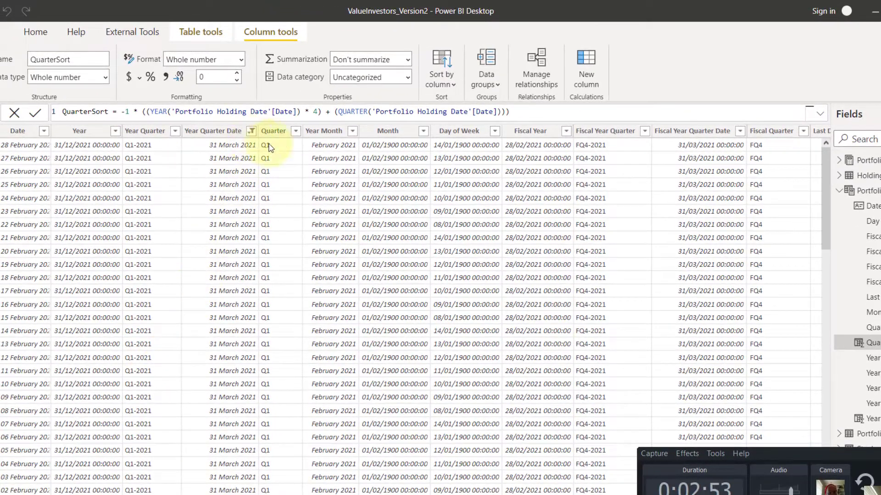
{"action": "key", "text": "alt+Tab"}
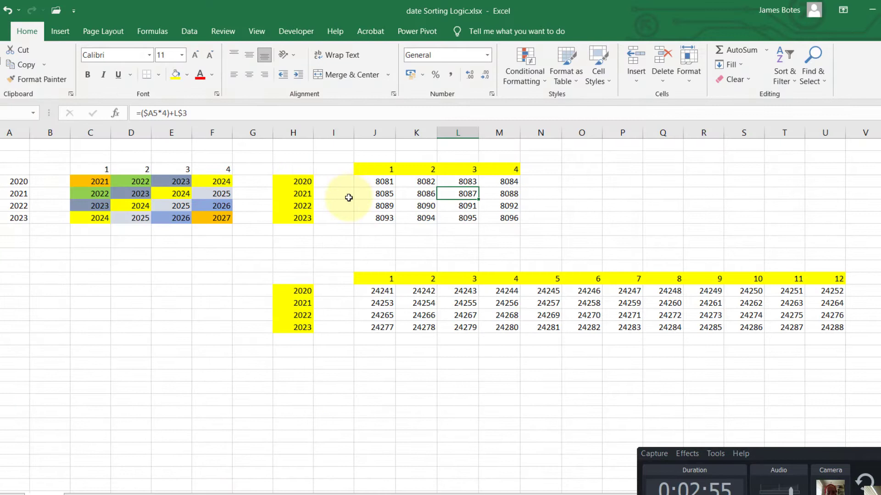
Step: Review the =($A5*4)+J$3 formula tying 8085 to 2021 quarter 1 in the Excel grid
{"action": "left_click", "coordinate": [349, 197]}
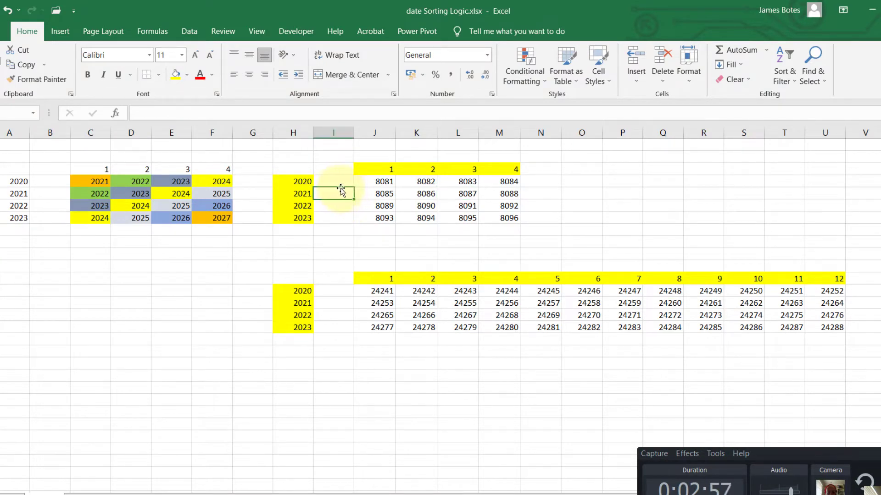
{"action": "left_click", "coordinate": [375, 194]}
{"action": "left_click", "coordinate": [385, 170]}
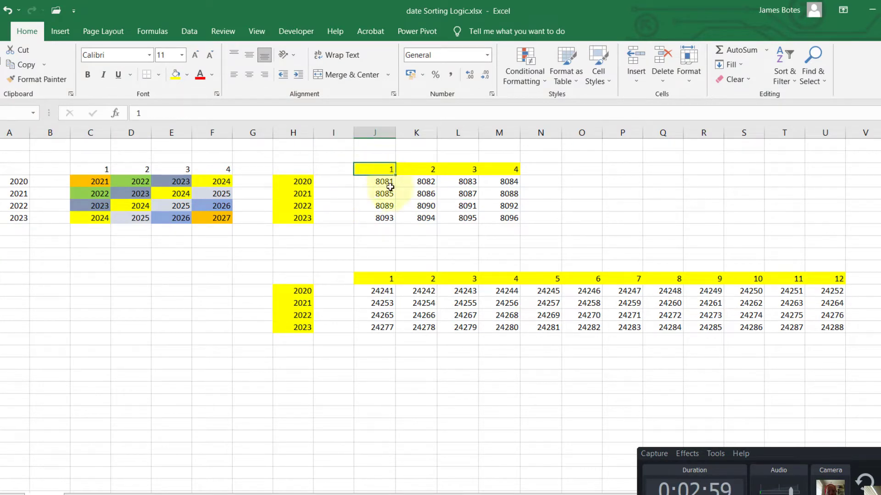
{"action": "left_click", "coordinate": [388, 194]}
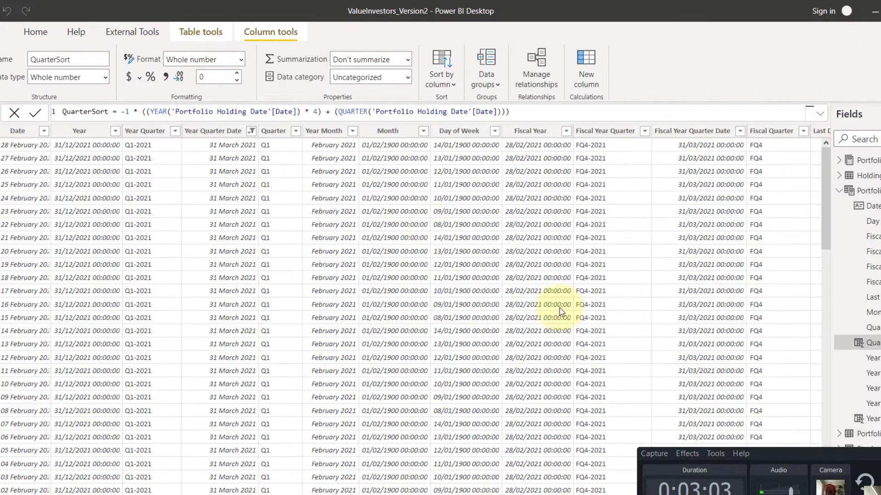
Step: Sort Year Quarter Date by QuarterSort and view the report matrix listing quarters newest first
{"action": "left_click", "coordinate": [230, 136]}
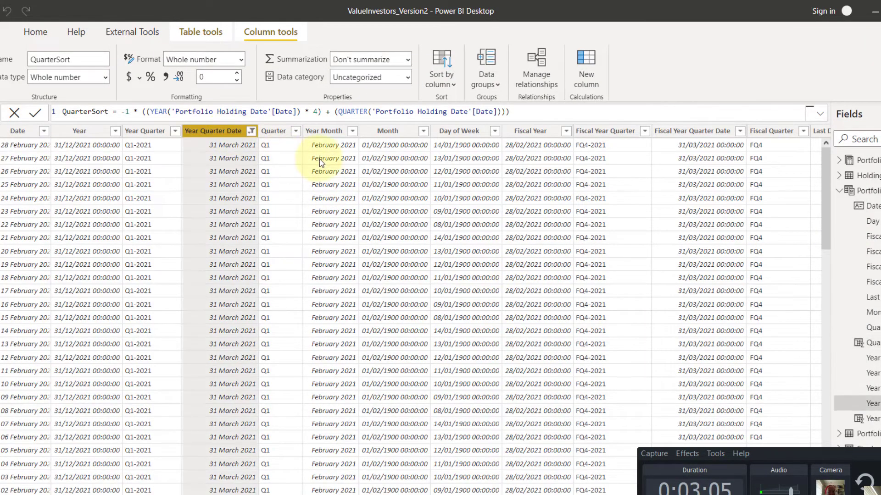
{"action": "left_click", "coordinate": [454, 82]}
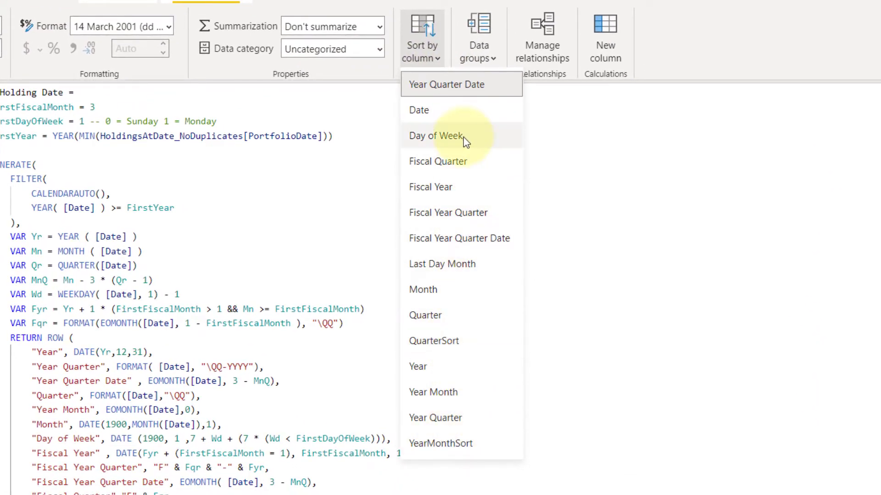
{"action": "left_click", "coordinate": [450, 341]}
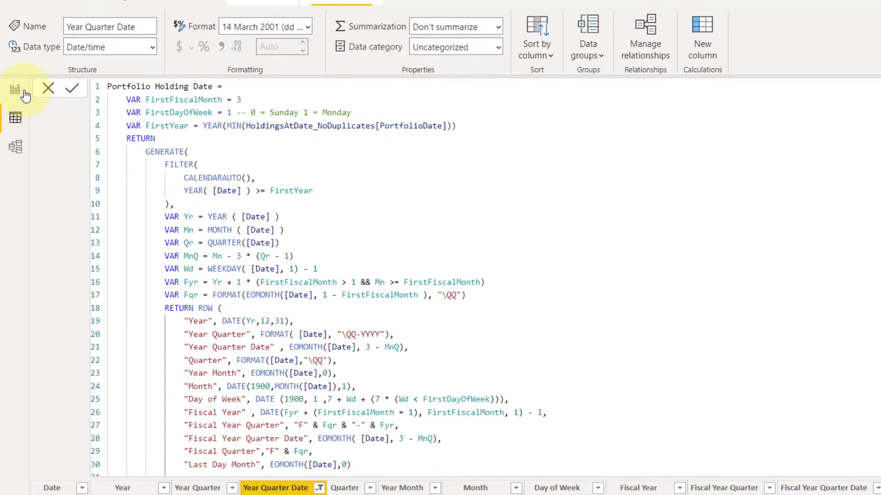
{"action": "left_click", "coordinate": [14, 95]}
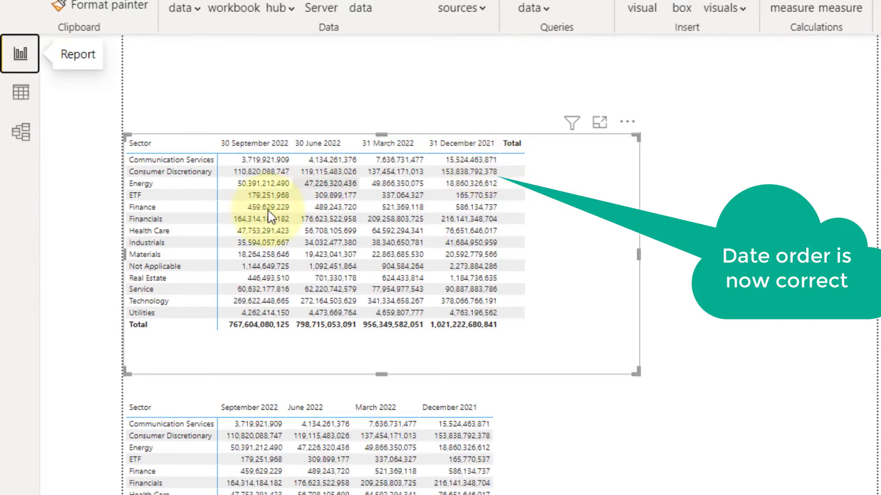